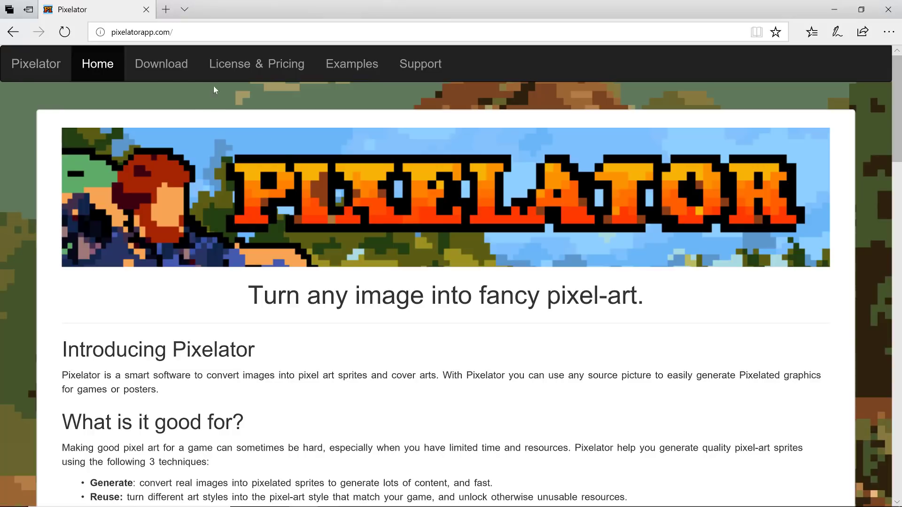
- Review the Pixelator license and pricing cards in Edge
click(241, 64)
scroll(371, 328, down, 1)
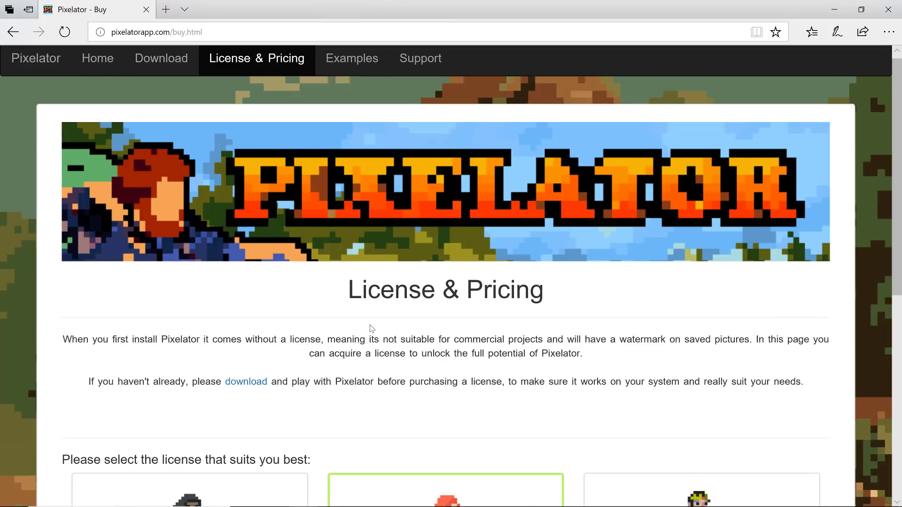
scroll(371, 328, down, 7)
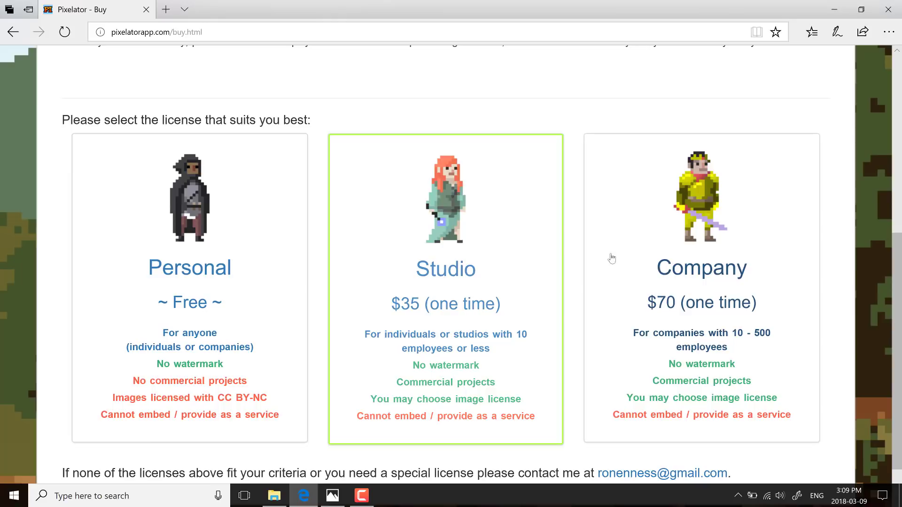
scroll(564, 256, up, 6)
- Check the Pixelator download page, then bring up the extracted pixelator-win32-x86 folder in File Explorer
click(179, 74)
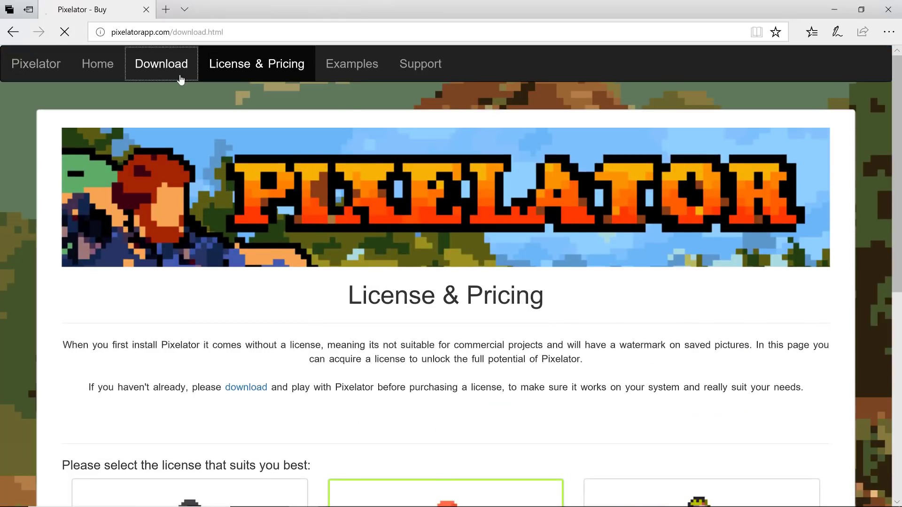
scroll(546, 420, down, 1)
scroll(545, 421, down, 2)
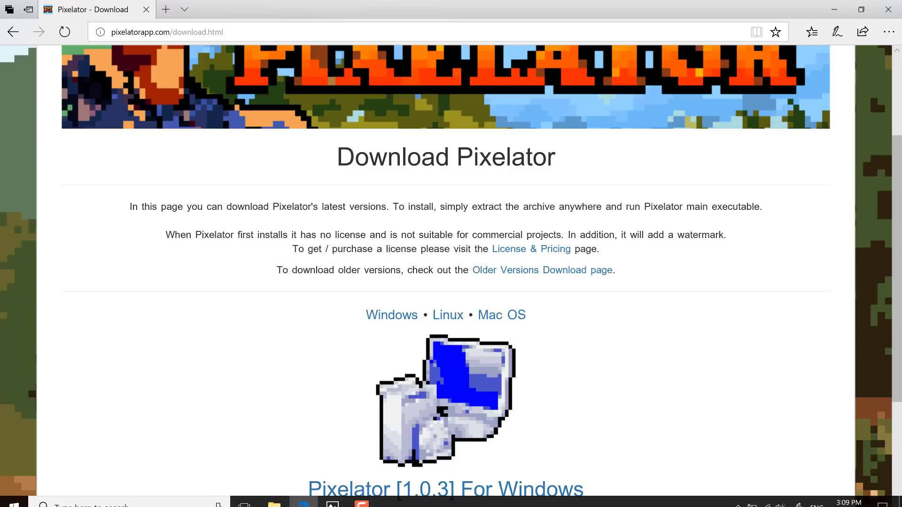
mouse_move(330, 503)
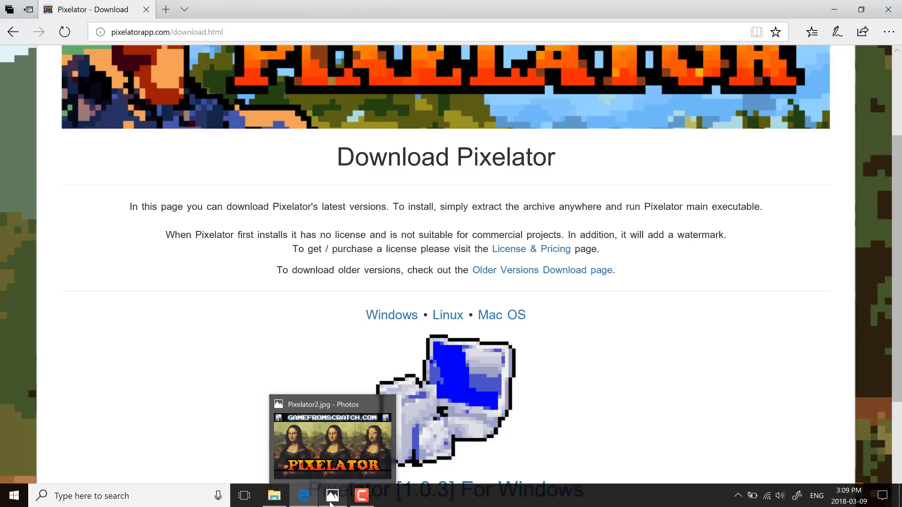
click(273, 496)
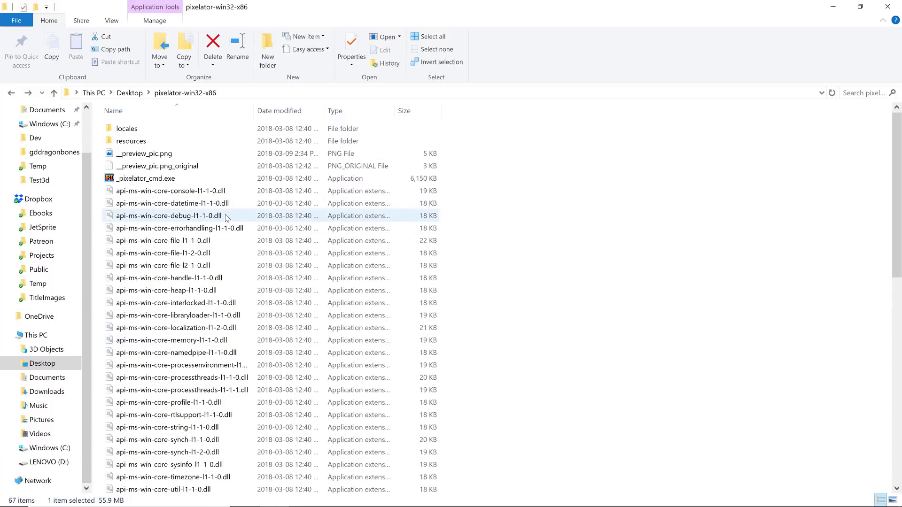
- Select _pixelator_cmd.exe, then scroll down and select pixelator.exe
click(131, 178)
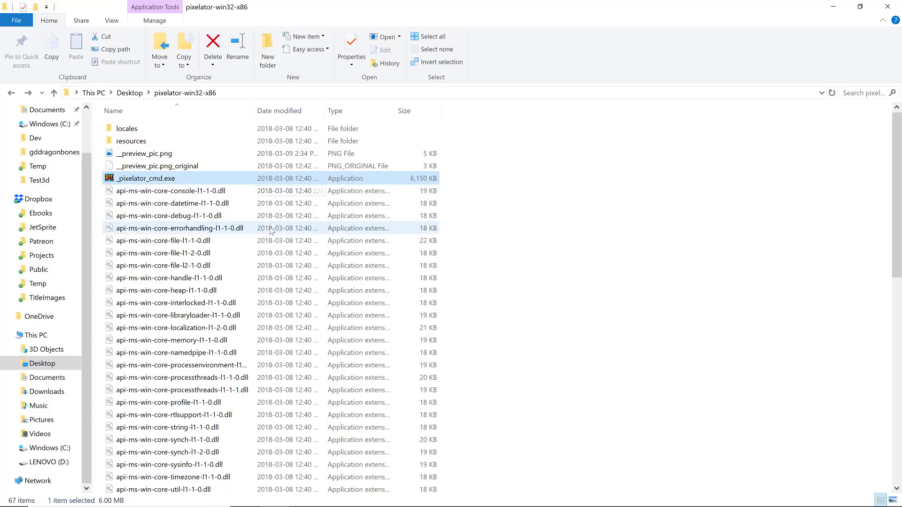
scroll(271, 229, down, 5)
scroll(271, 230, down, 8)
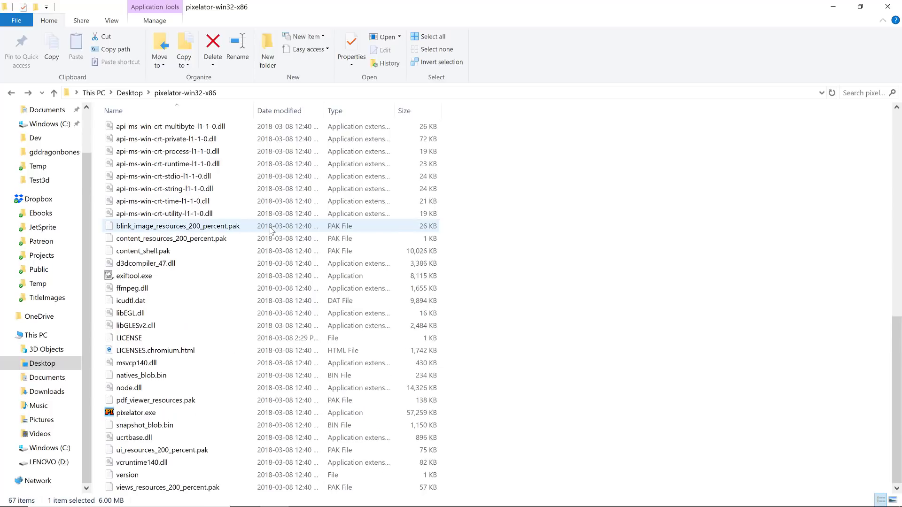
click(130, 416)
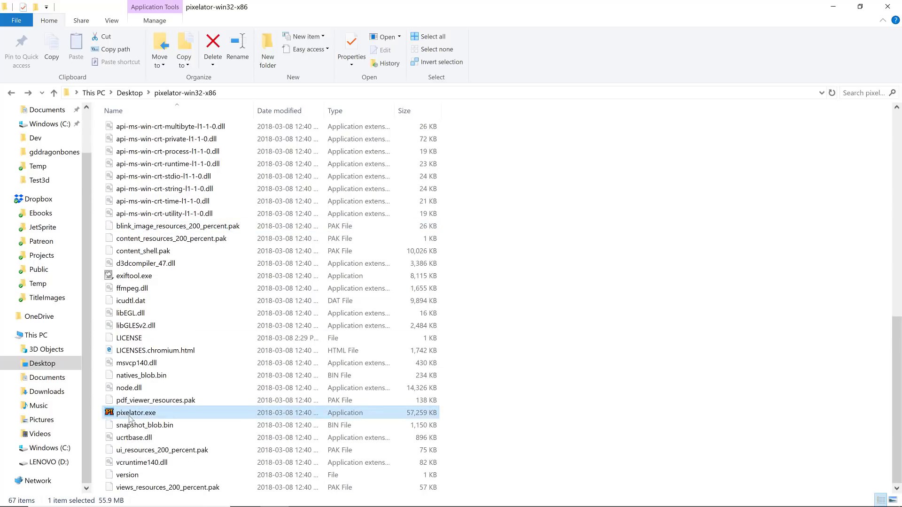
- Launch pixelator.exe, maximize its window, and close the non-commercial license notice
double_click(130, 418)
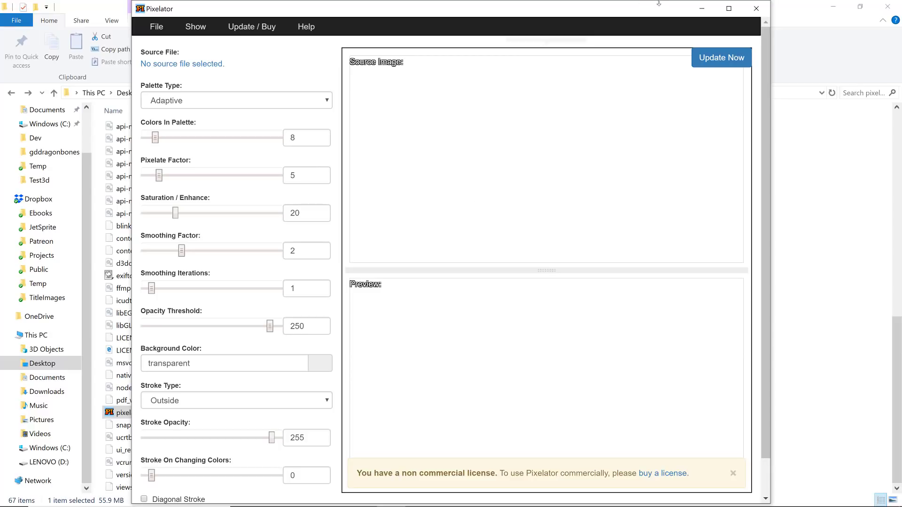
double_click(411, 12)
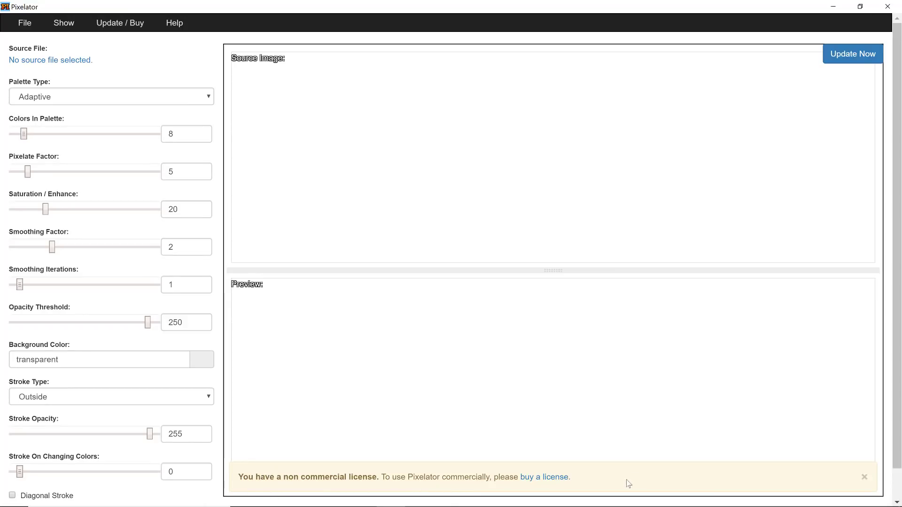
click(865, 477)
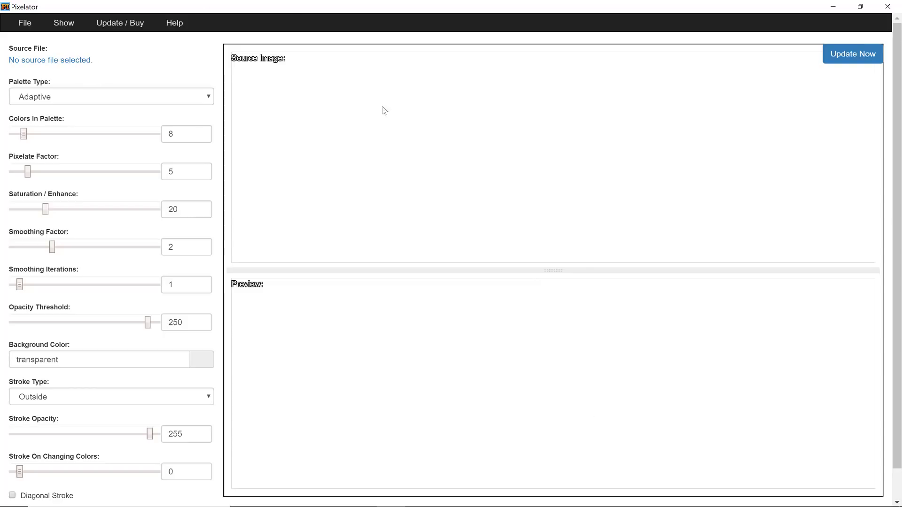
- Load the Size_comparison C-17/A400M aircraft image as the source file
click(89, 61)
scroll(227, 129, down, 5)
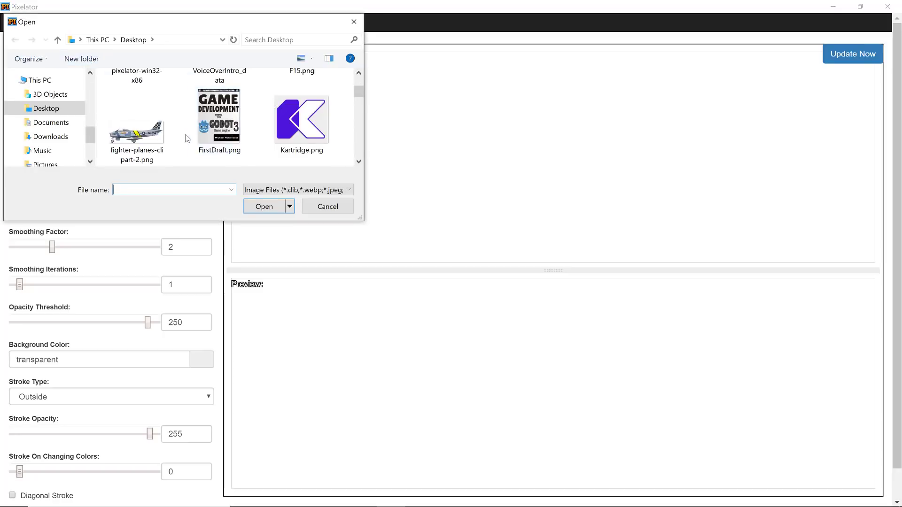
scroll(188, 138, down, 2)
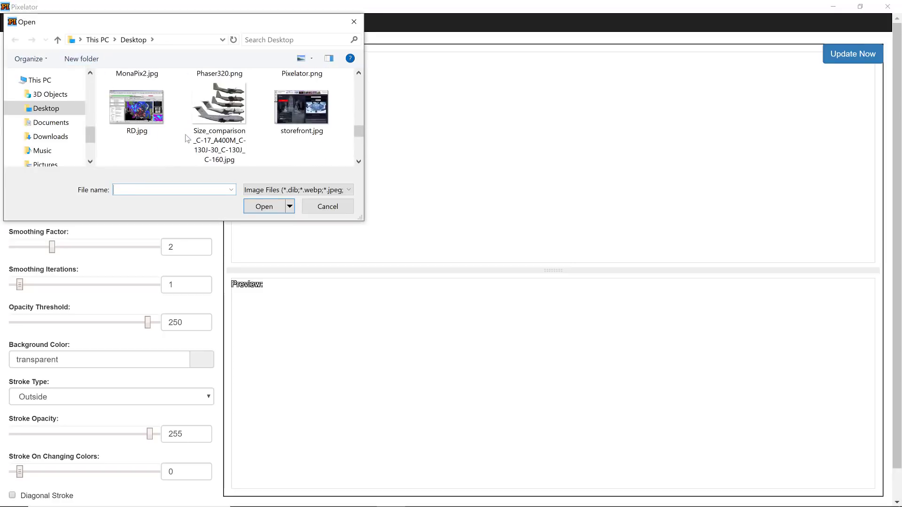
double_click(207, 122)
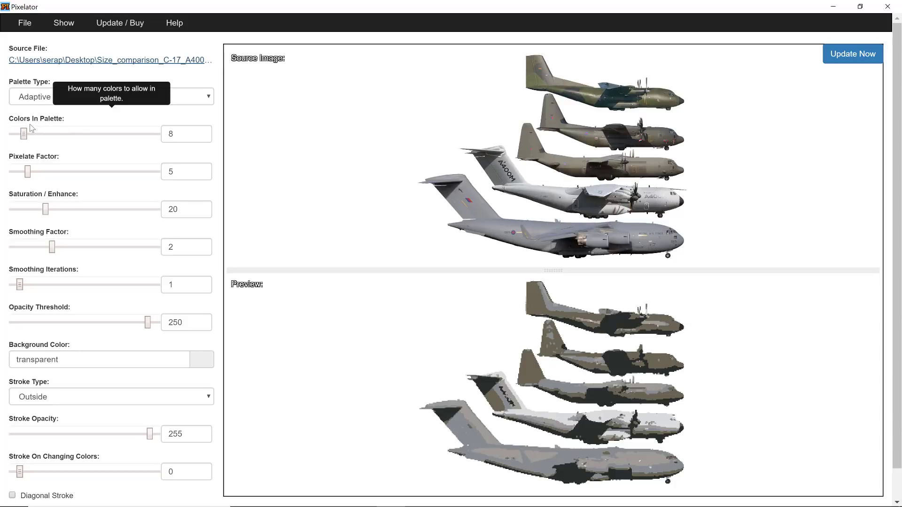
- Set Pixelate Factor to 11 and settle Colors In Palette at 12 after trying 46
drag(26, 136, 45, 136)
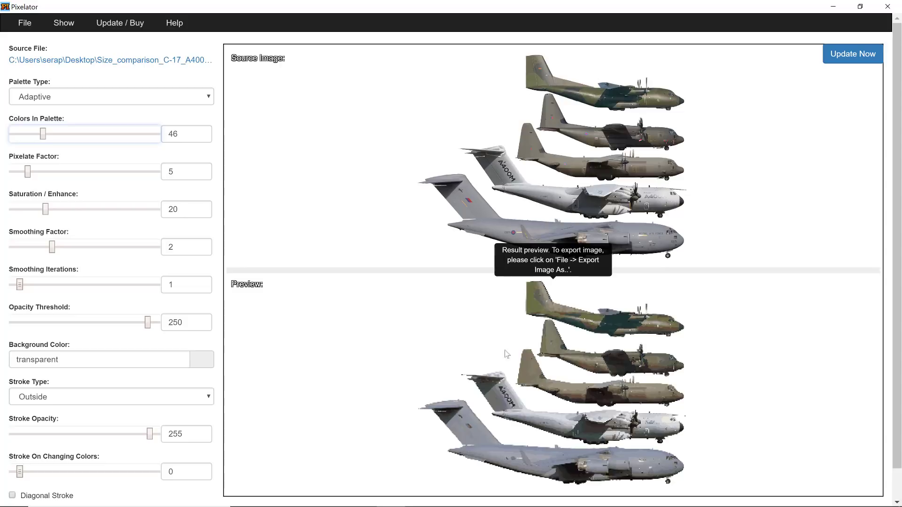
drag(28, 172, 46, 175)
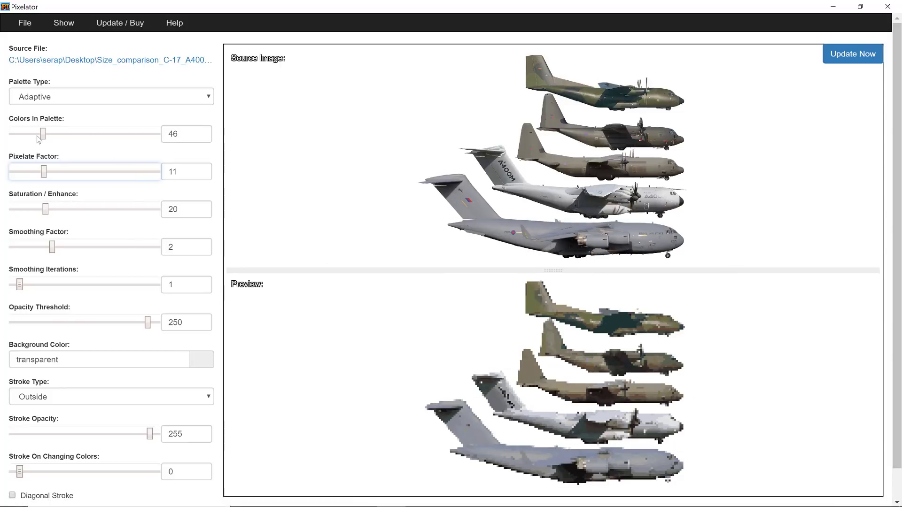
drag(38, 136, 26, 136)
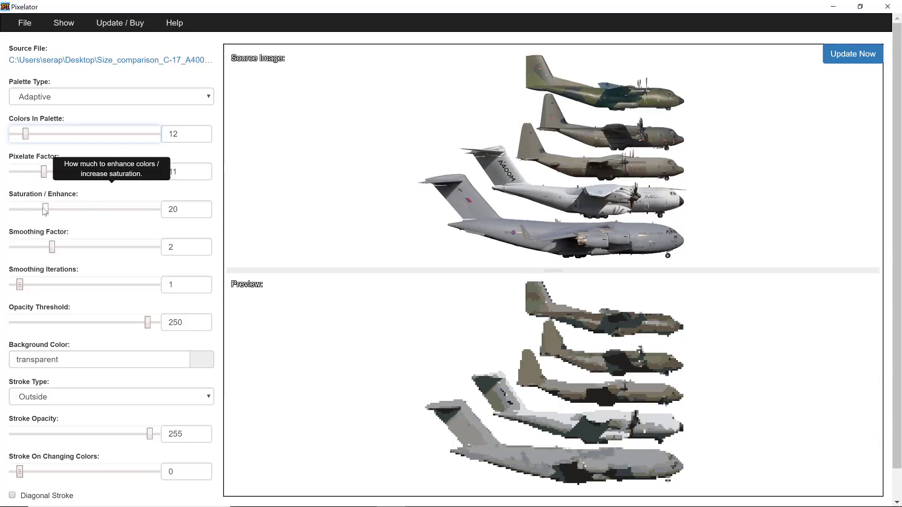
- Set saturation to 48, smoothing factor to 4 and smoothing iterations to 3
drag(45, 210, 22, 210)
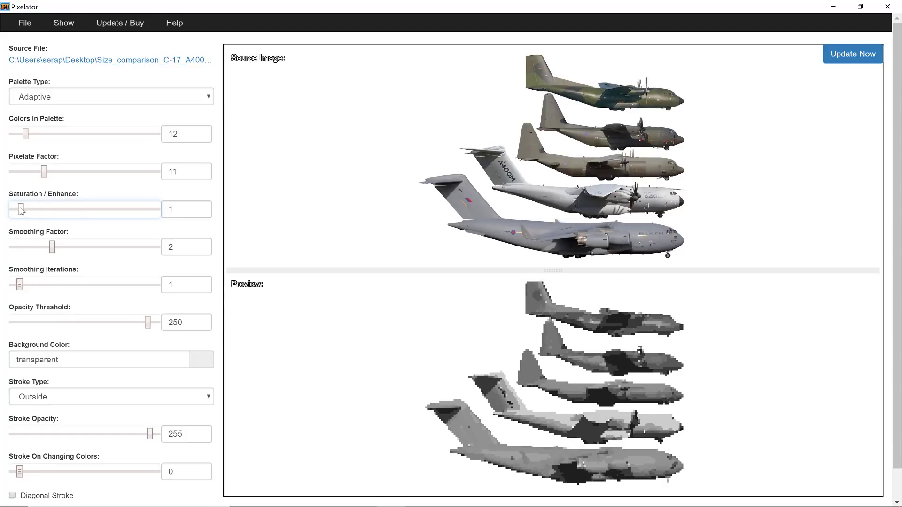
drag(21, 210, 106, 210)
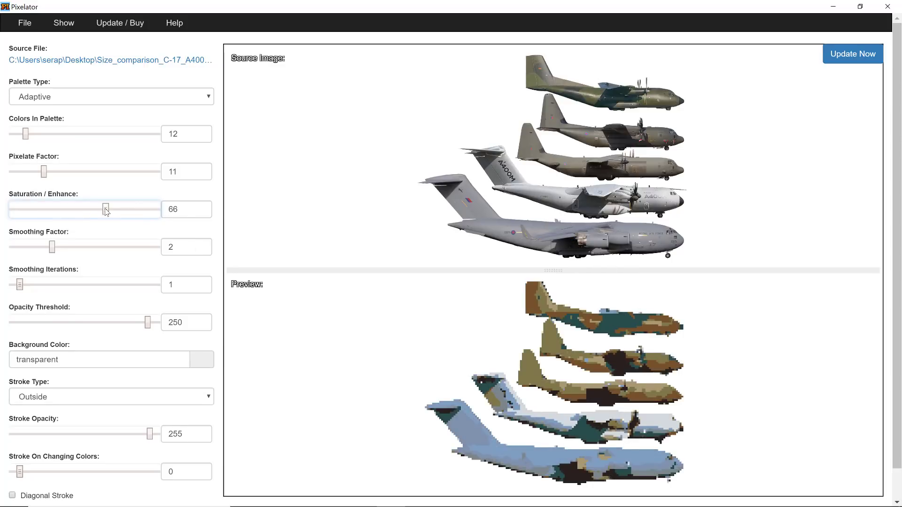
drag(106, 209, 82, 209)
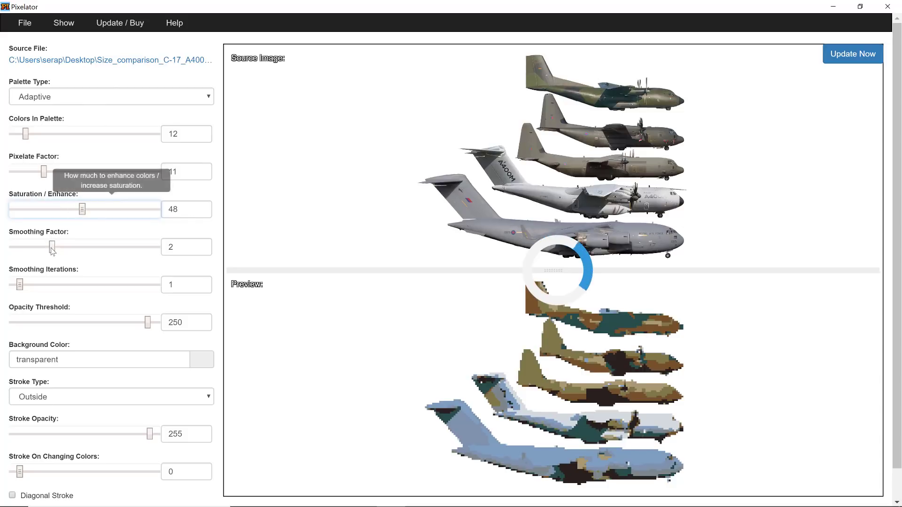
drag(52, 247, 84, 247)
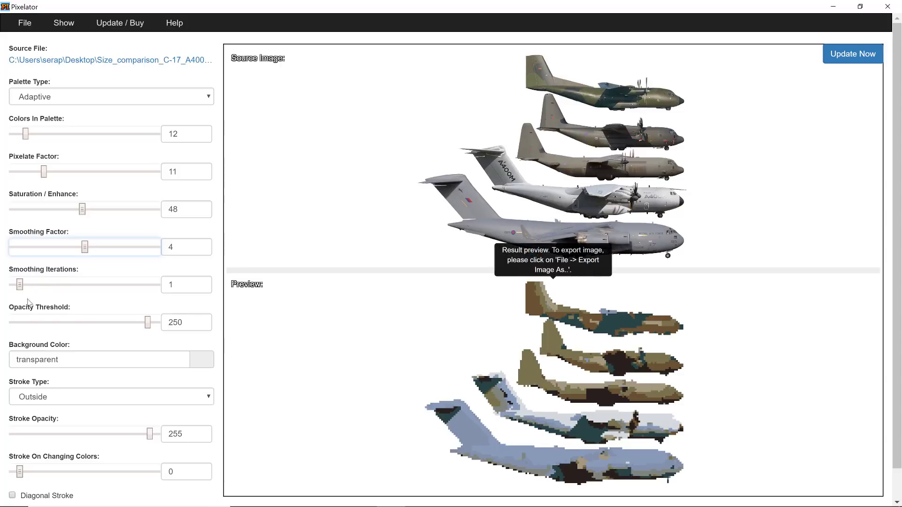
drag(20, 285, 57, 285)
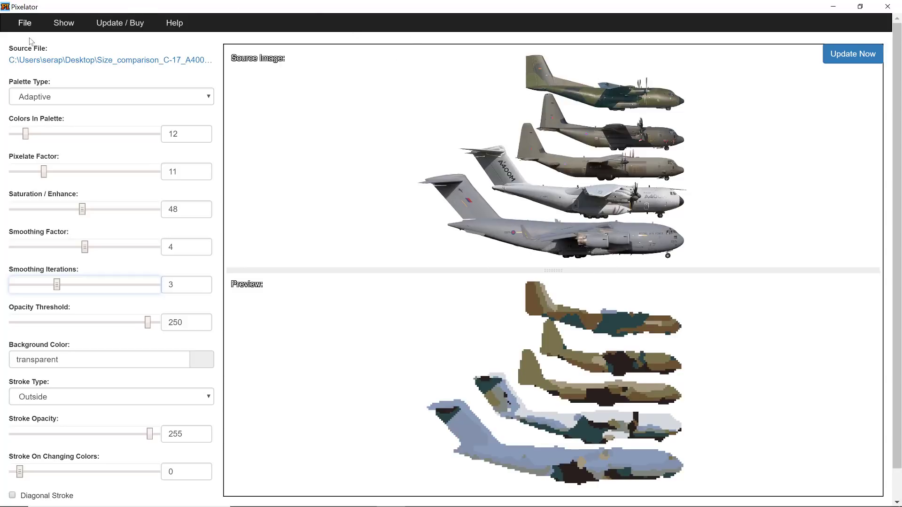
- Keep the Adaptive palette type, then open the SolidLookingAircraft.pixelator project
click(24, 101)
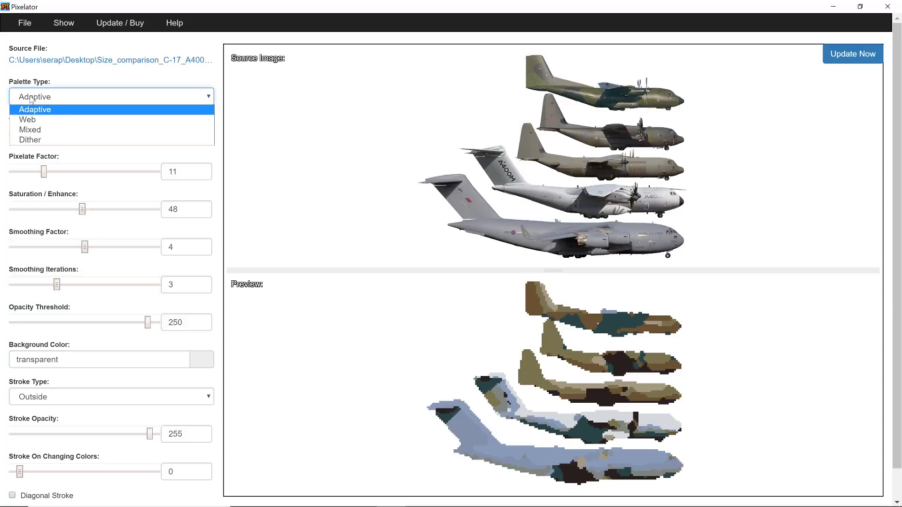
click(119, 85)
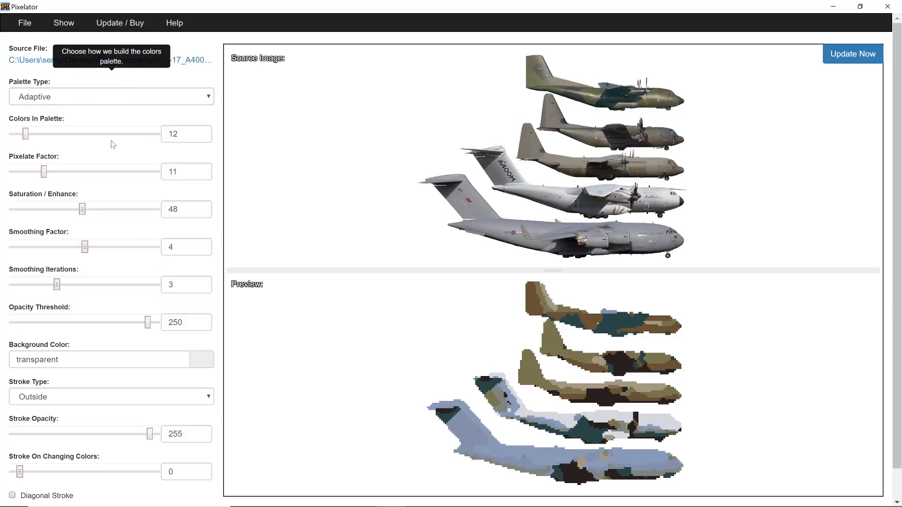
click(26, 24)
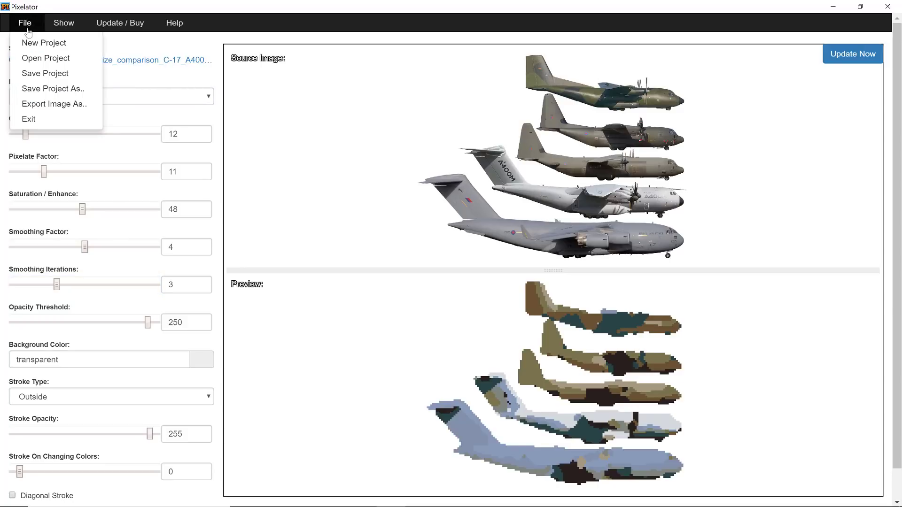
click(53, 59)
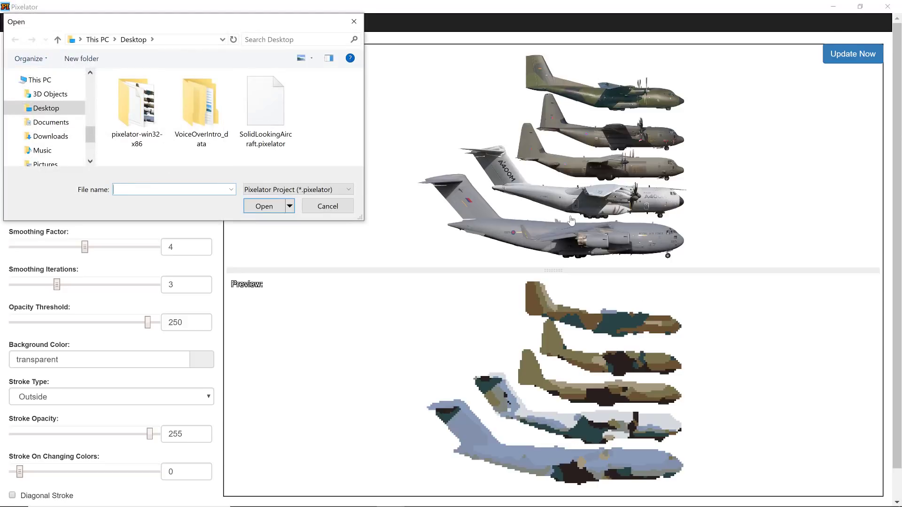
double_click(264, 109)
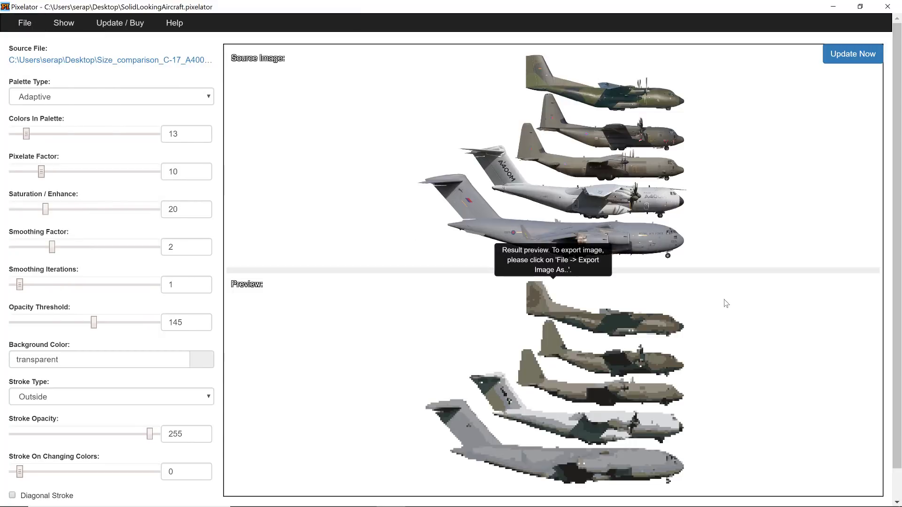
- Replace the source image with F15.png
scroll(83, 385, down, 1)
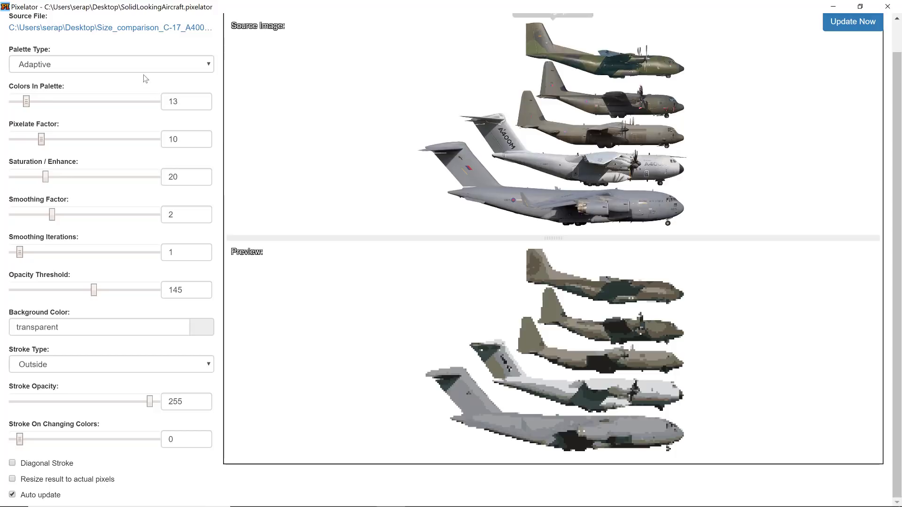
scroll(94, 34, up, 1)
click(94, 60)
double_click(299, 133)
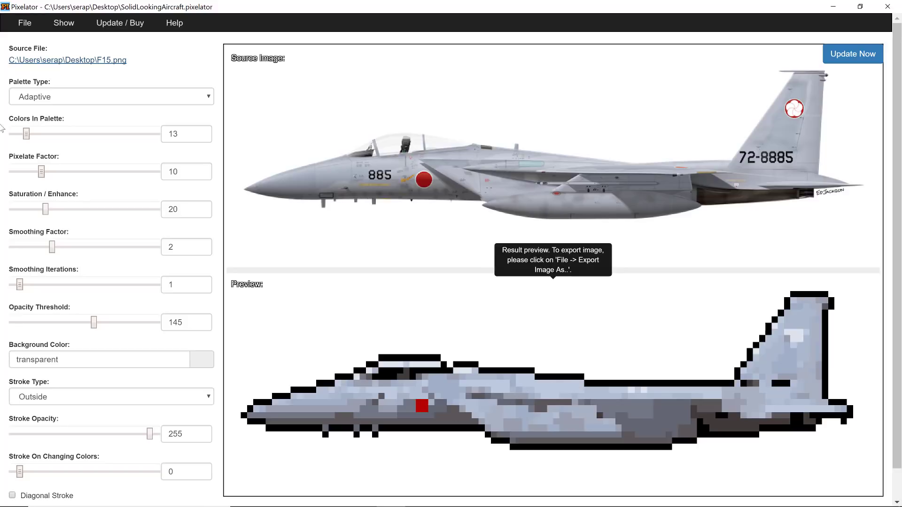
- Export the pixel-art result as an image named f15Pixelart
click(34, 26)
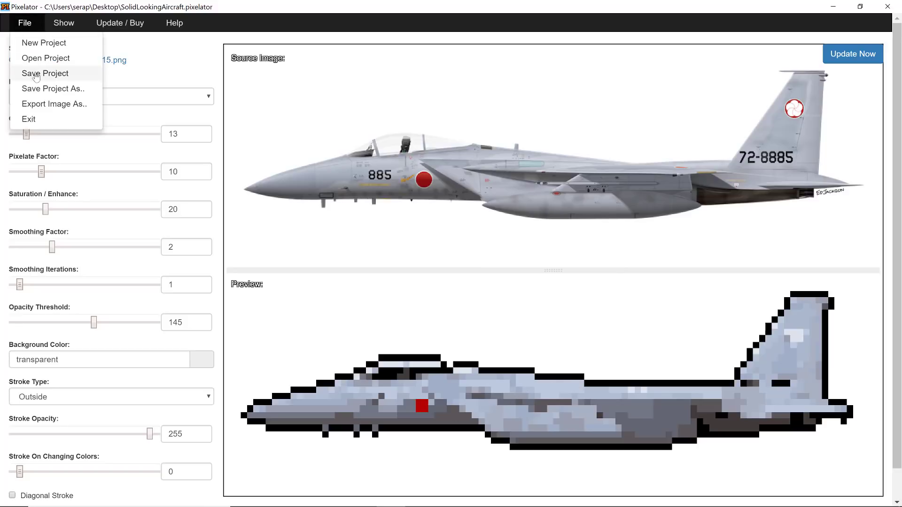
click(51, 104)
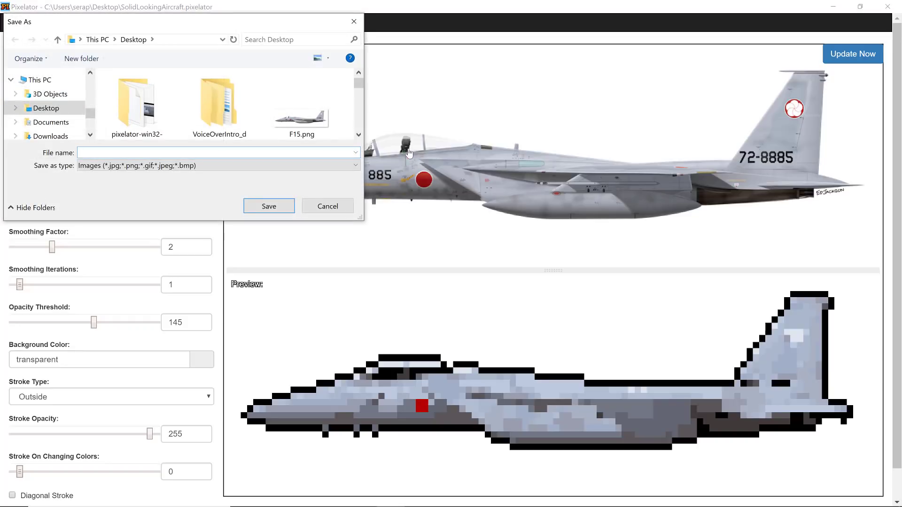
text(f15Pixelart)
key(Return)
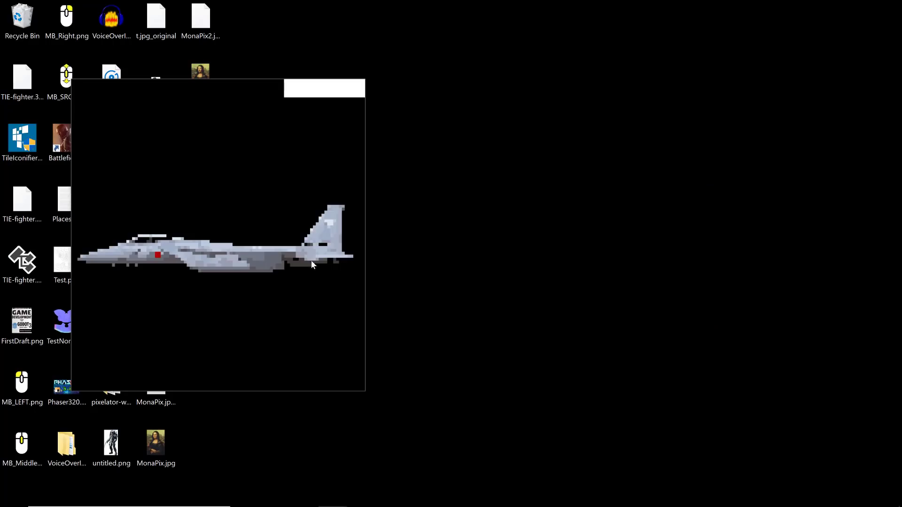
- Zoom and resize the Photos window to frame the f15Pixelart.jpg jet
scroll(224, 256, up, 1)
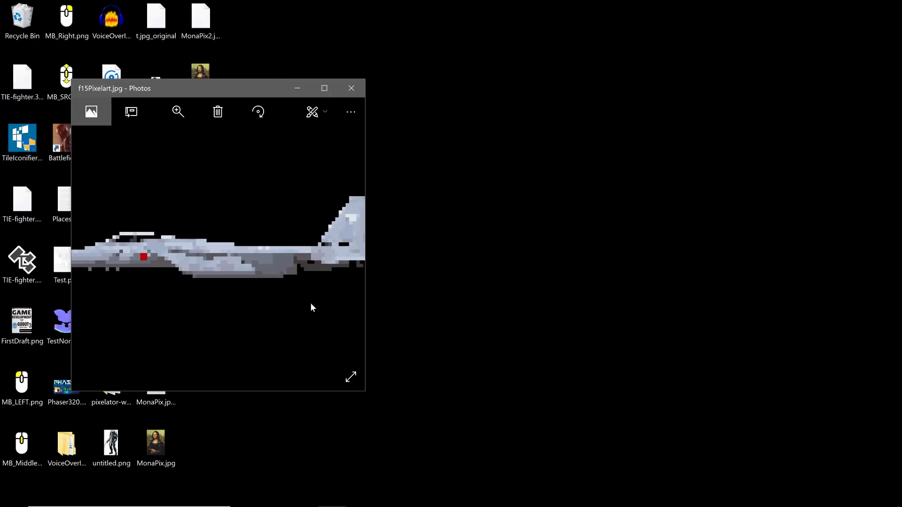
scroll(309, 300, up, 1)
scroll(312, 310, down, 2)
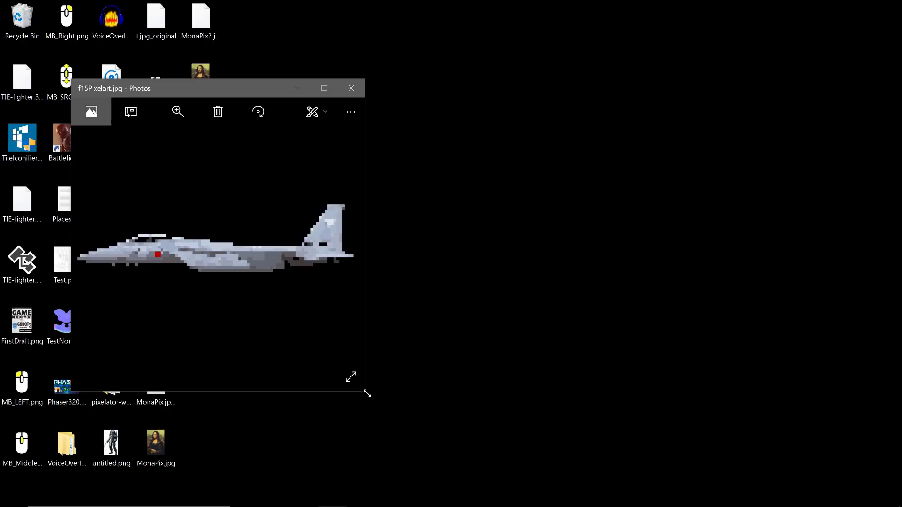
drag(367, 393, 248, 315)
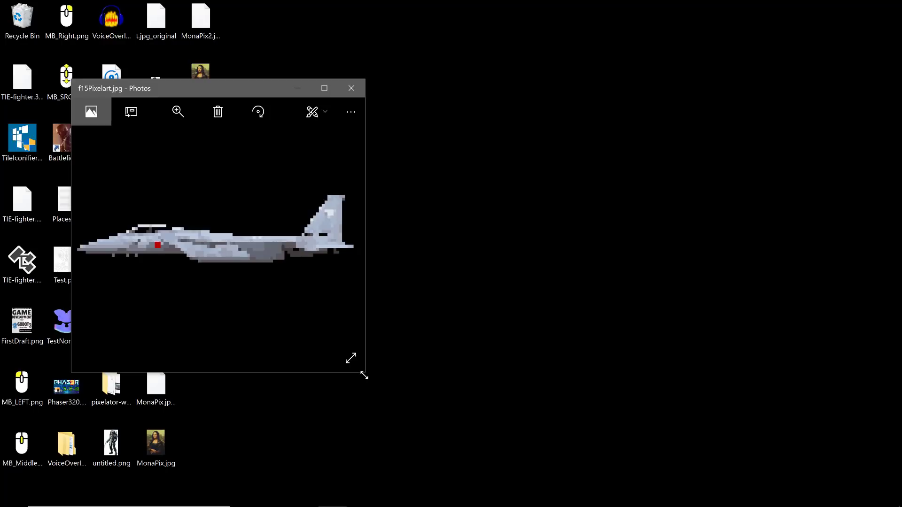
mouse_move(359, 375)
mouse_down()
mouse_move(438, 403)
mouse_move(901, 498)
mouse_move(499, 379)
mouse_move(365, 373)
mouse_up()
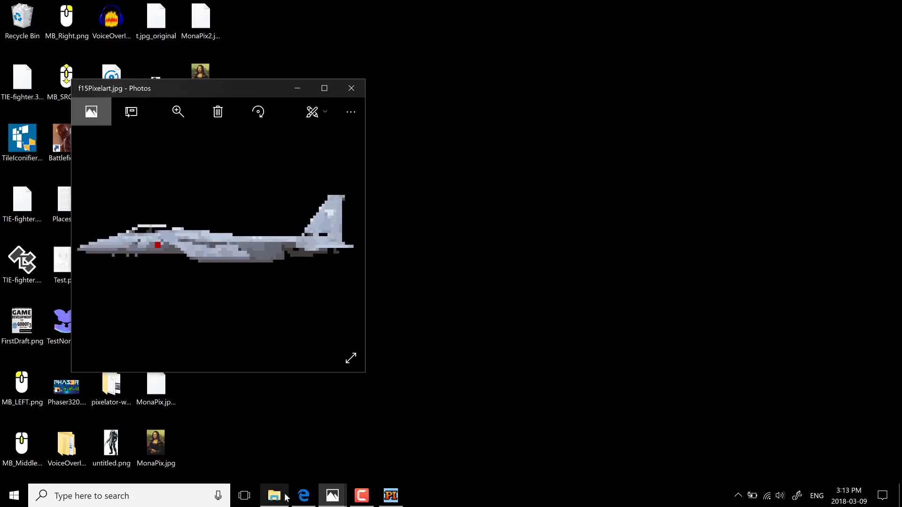
- Back in Pixelator, try the Inside and then Sides In stroke types on the F-15 preview
click(391, 496)
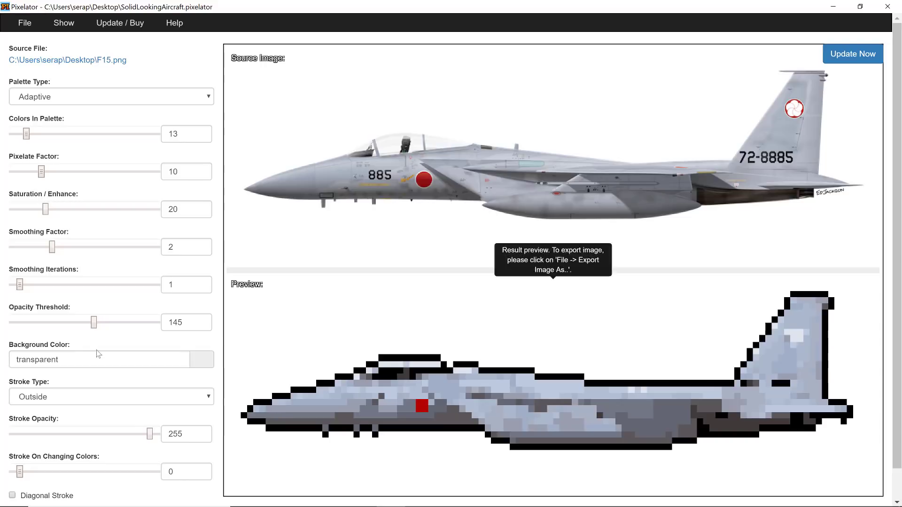
click(114, 402)
click(111, 421)
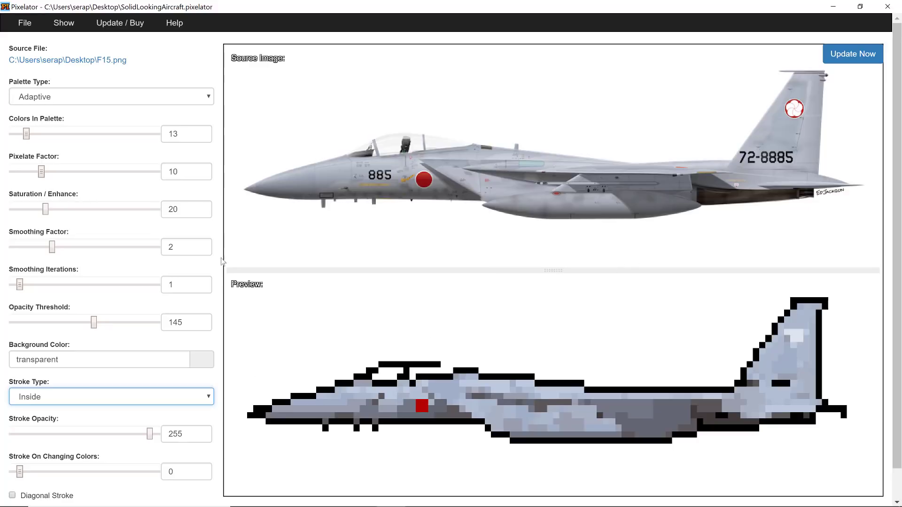
click(138, 393)
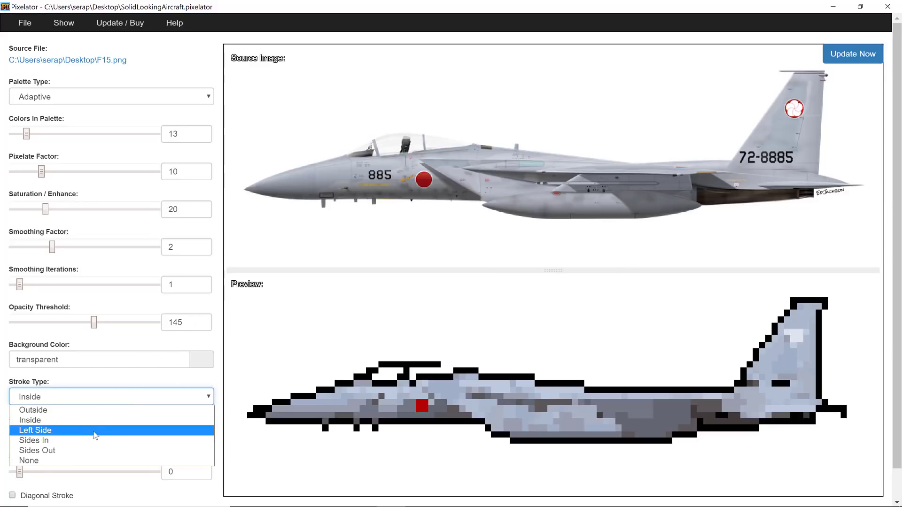
click(71, 441)
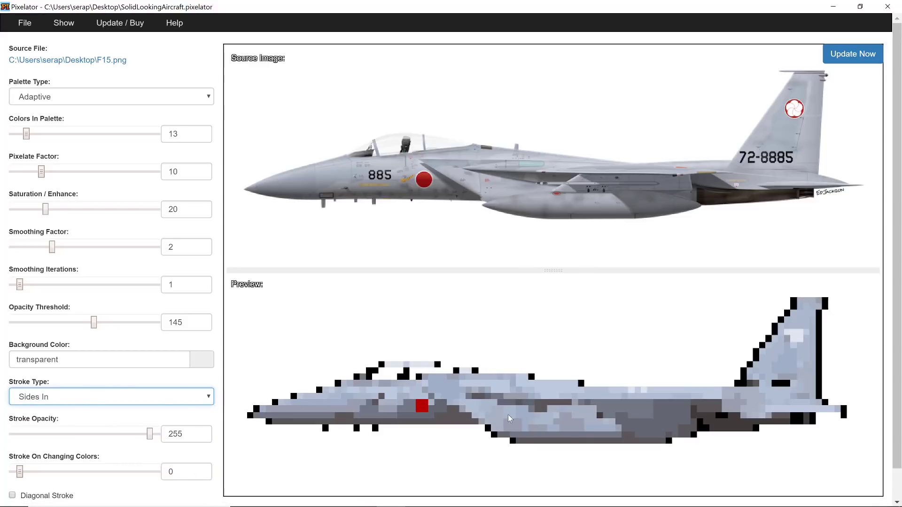
- Remove the stroke with None, then restore the Outside black outline
click(48, 400)
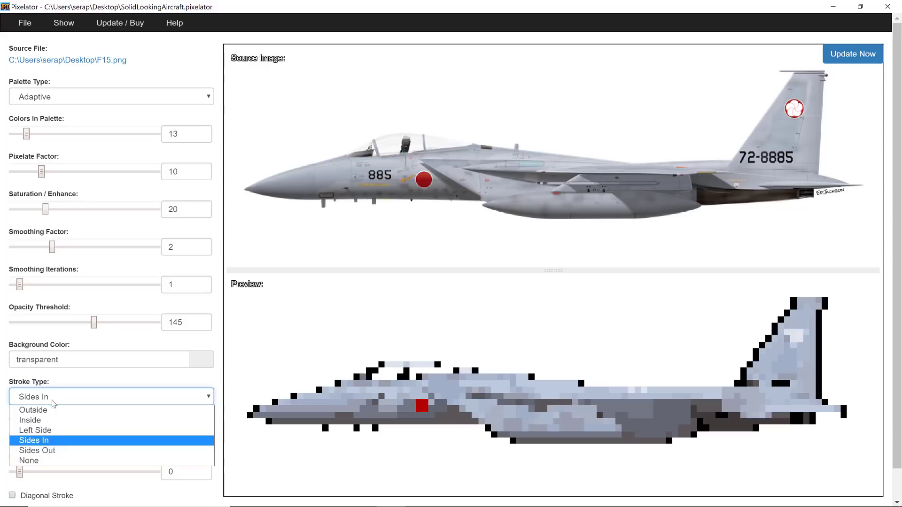
click(66, 461)
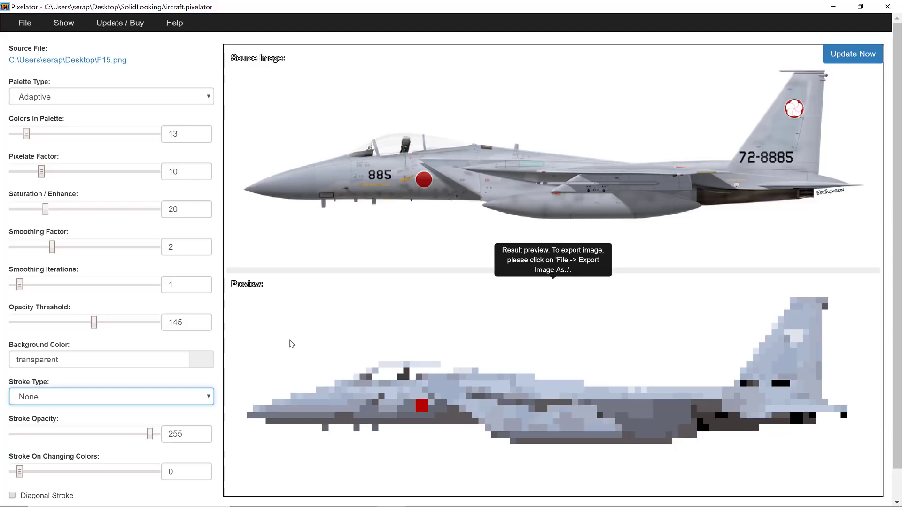
click(64, 399)
click(50, 410)
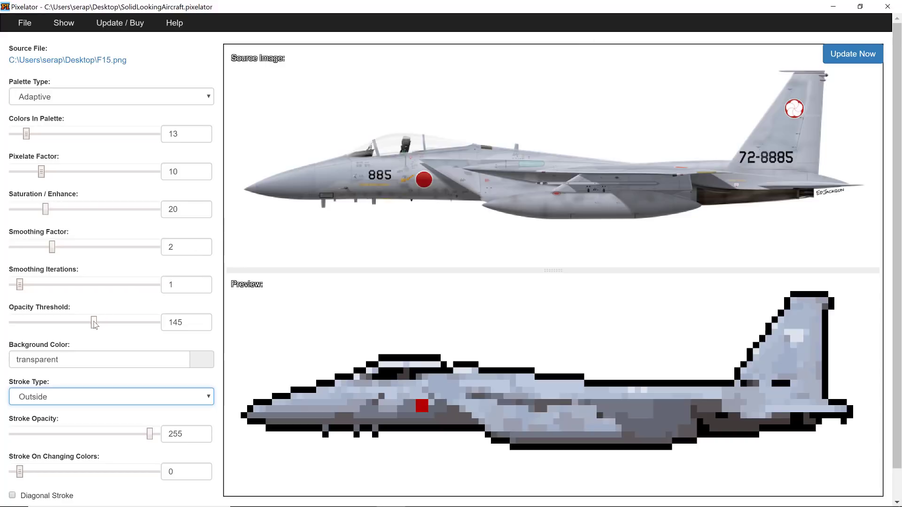
- Test opacity thresholds 45 and 225, settle on 129, then open the Show menu
drag(93, 323, 42, 323)
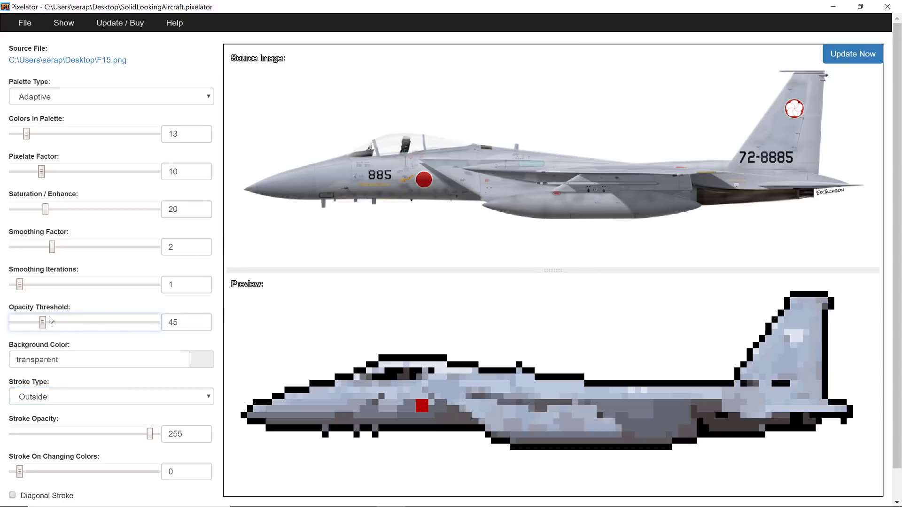
drag(43, 330, 136, 327)
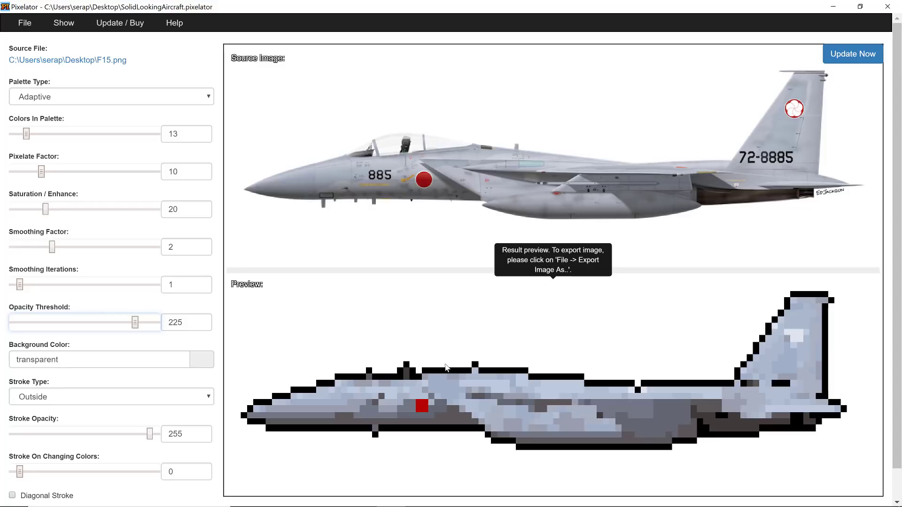
drag(135, 323, 85, 323)
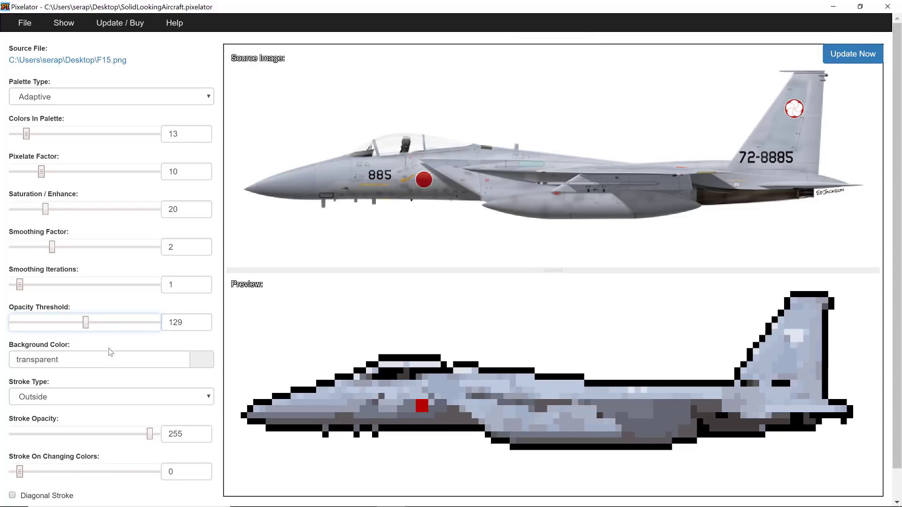
scroll(111, 352, down, 1)
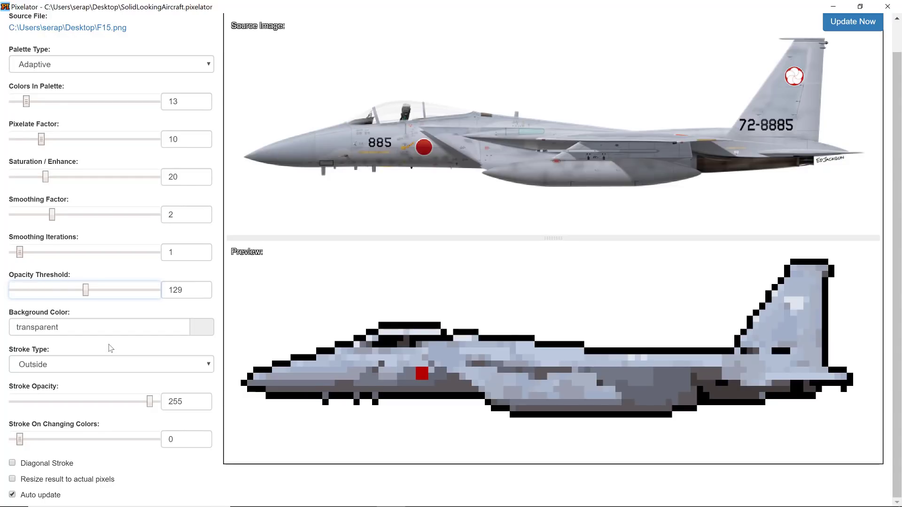
scroll(108, 346, up, 1)
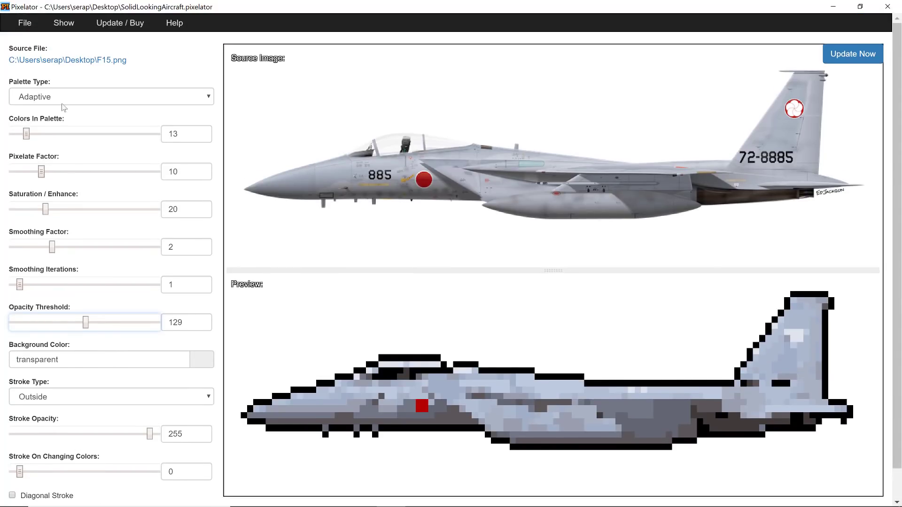
click(64, 26)
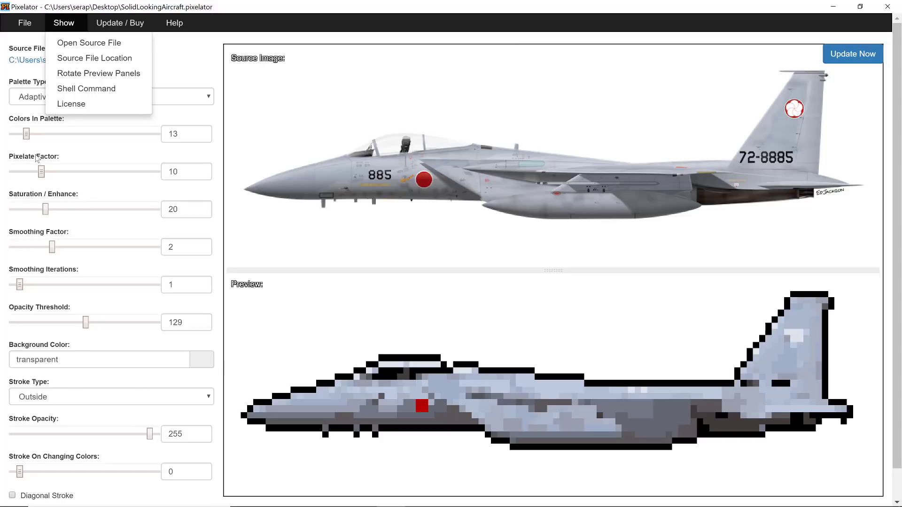
- Load Mona.jpg through the Source File link to pixelate the Mona Lisa
click(37, 61)
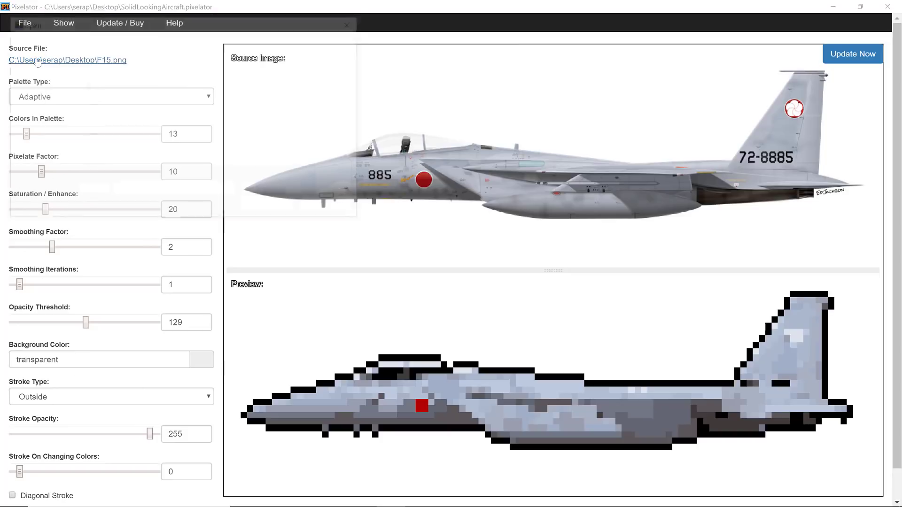
scroll(240, 121, down, 3)
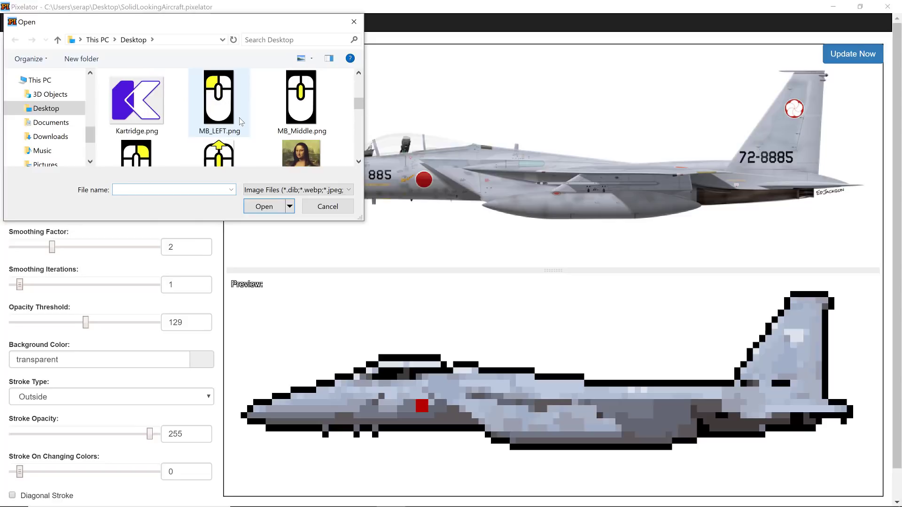
double_click(303, 126)
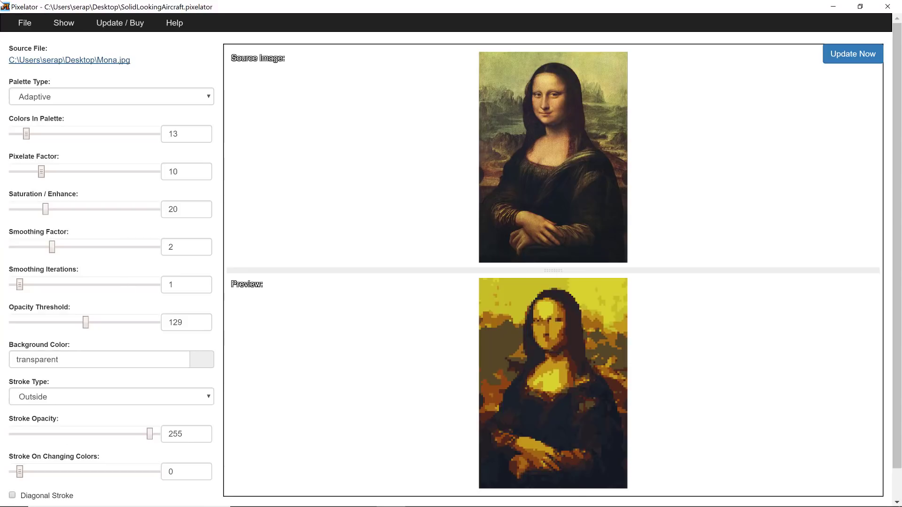
click(67, 28)
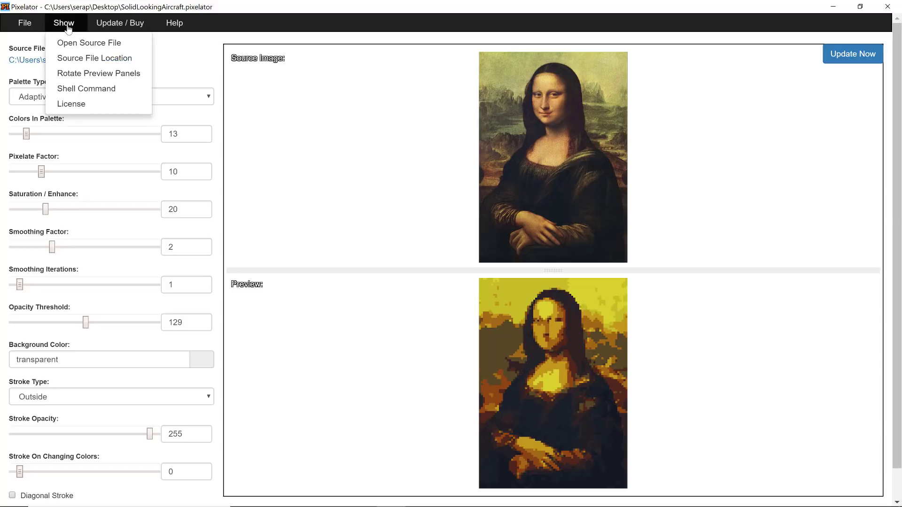
click(103, 92)
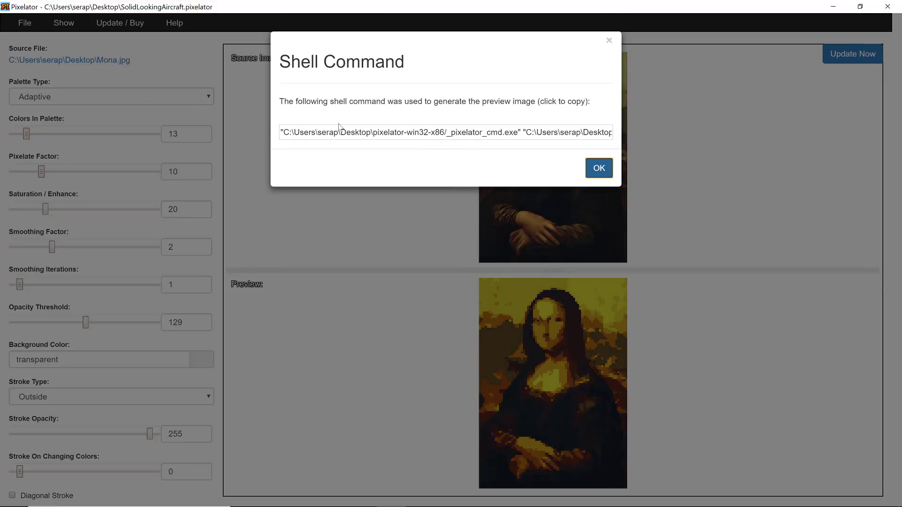
drag(368, 133, 645, 130)
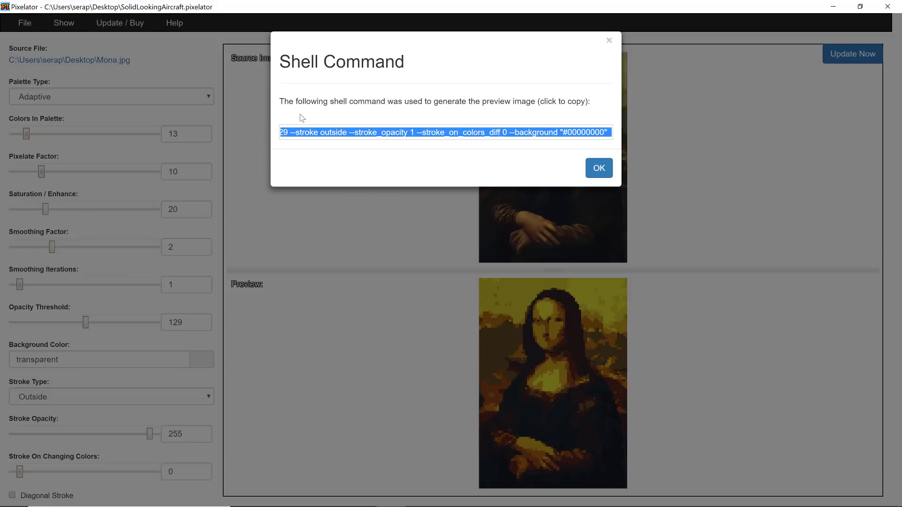
click(357, 134)
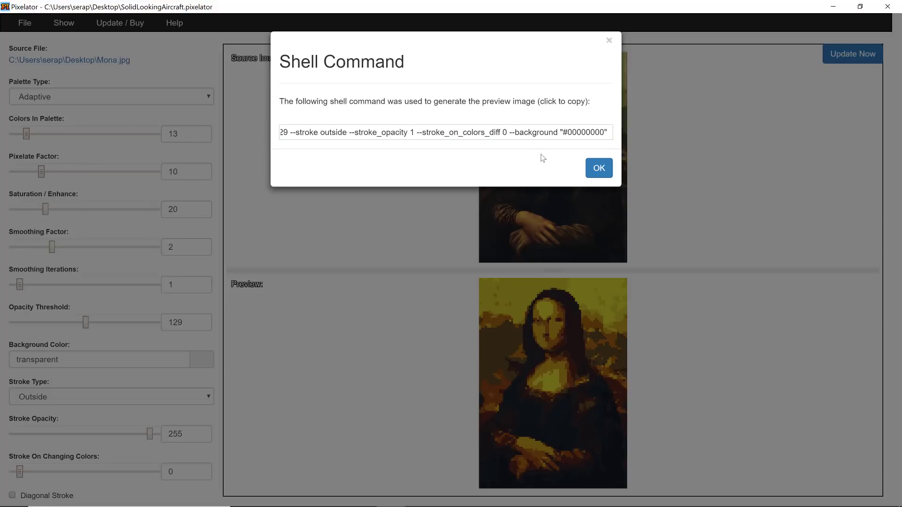
click(600, 167)
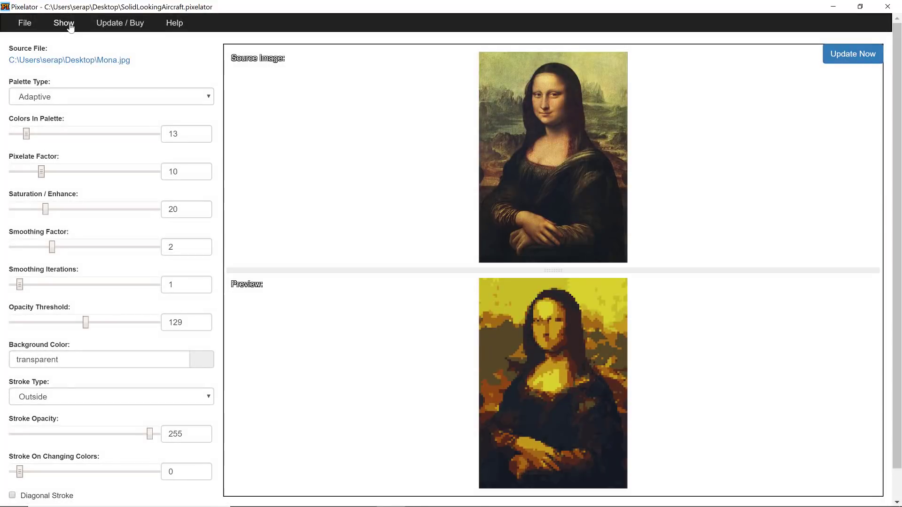
click(65, 24)
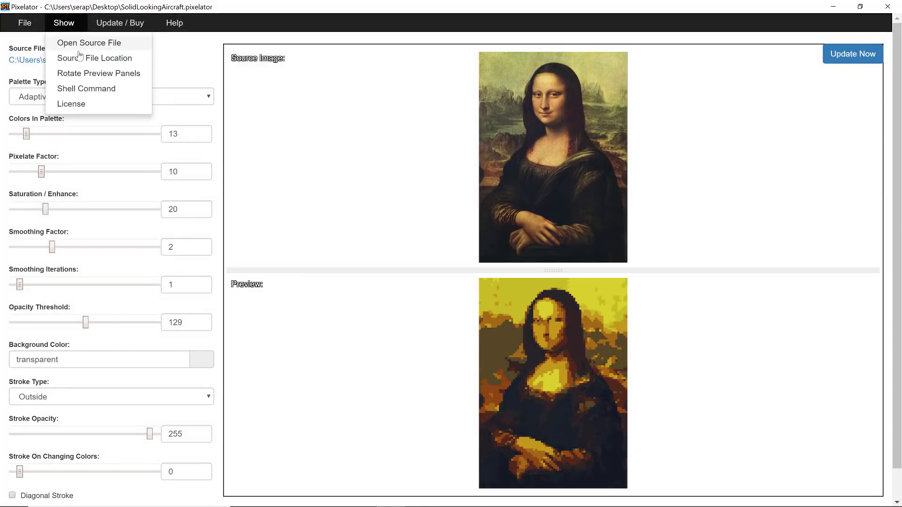
click(92, 93)
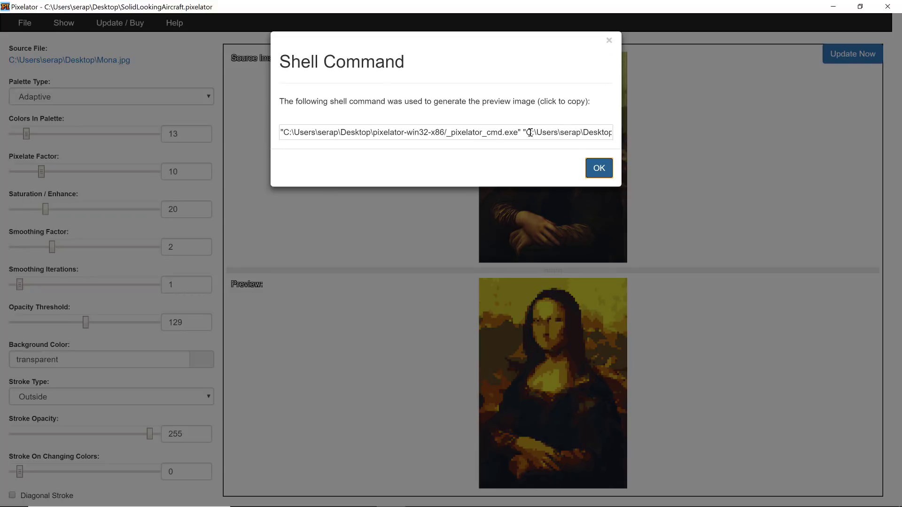
drag(528, 133, 566, 133)
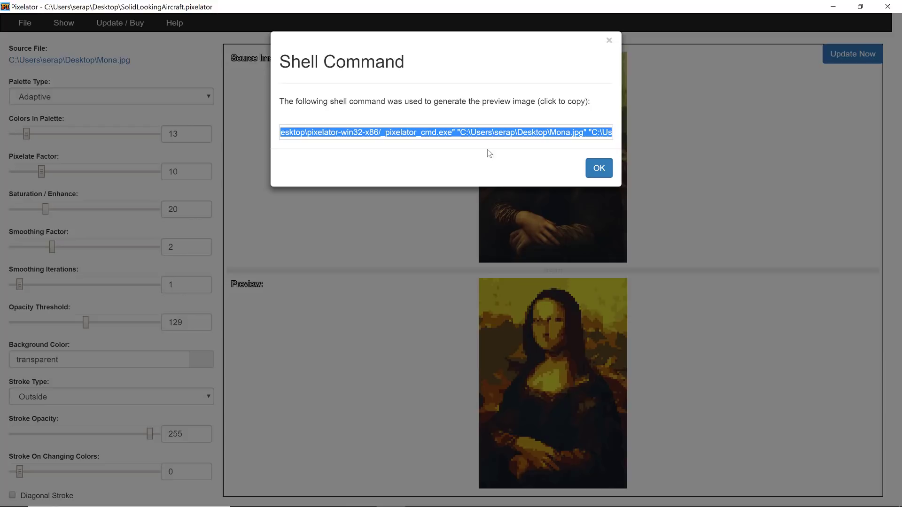
click(591, 174)
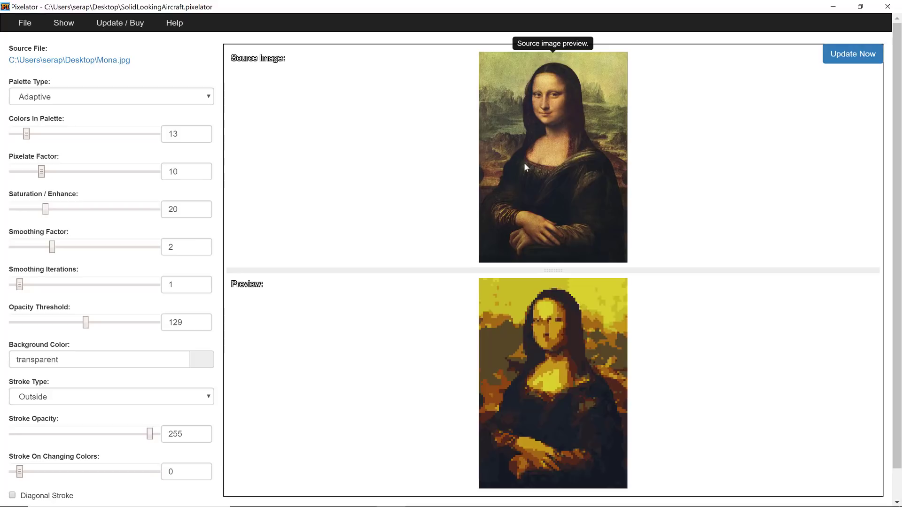
- View the pixel art in Photos, then switch to the Pixelator download page in Edge
key(alt+Tab)
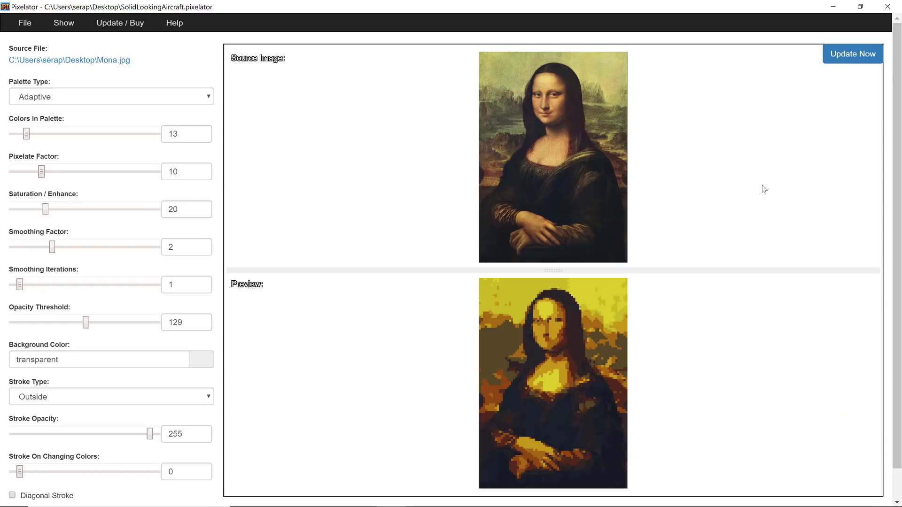
key(alt+Tab)
key(Tab)
key(Tab)
key(Tab)
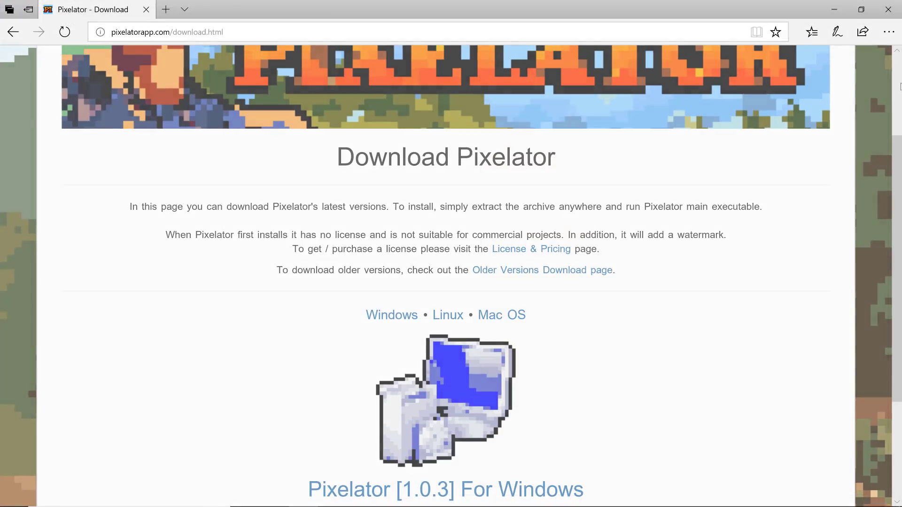
click(238, 31)
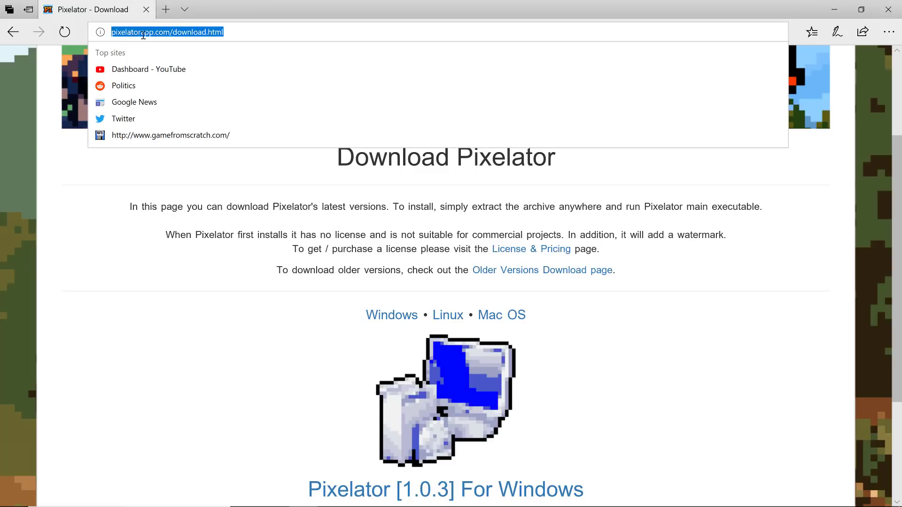
click(180, 35)
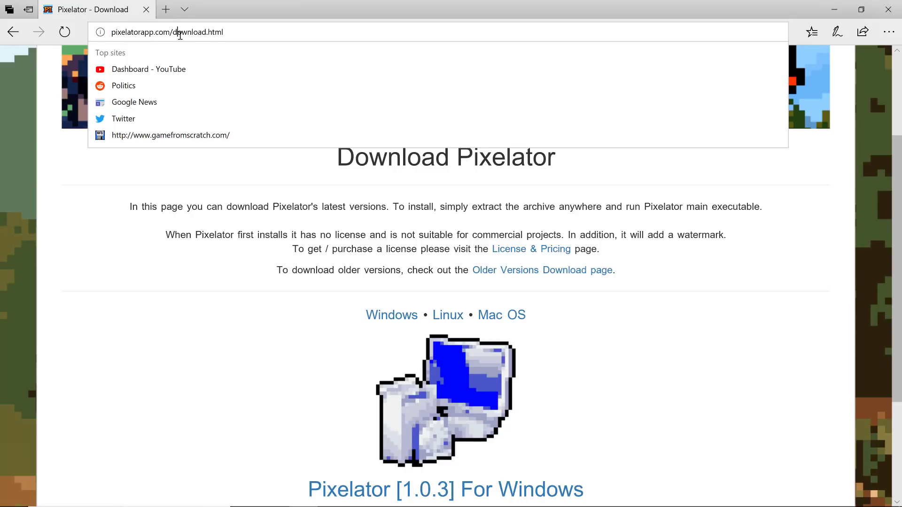